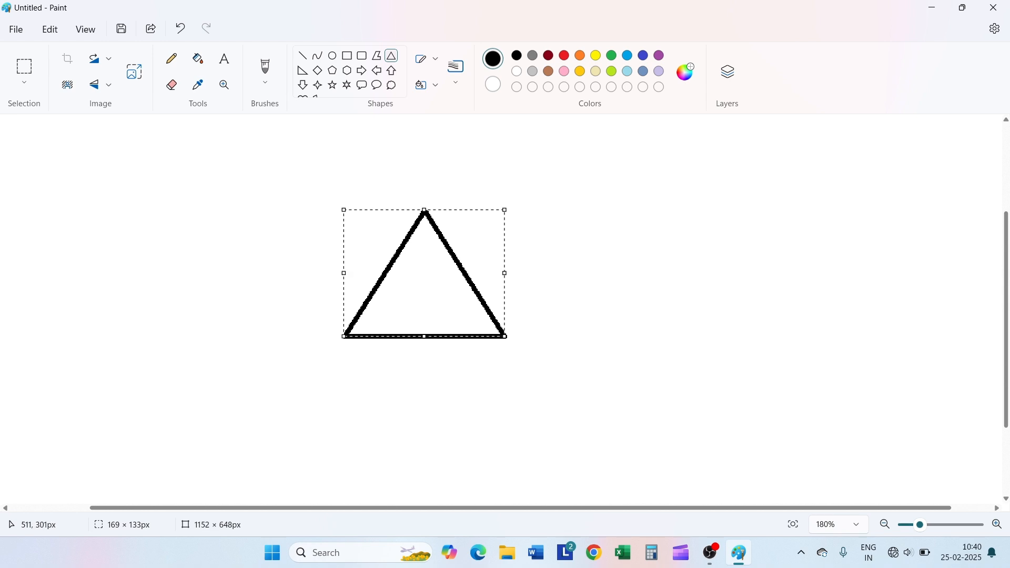
Move the triangle up and draw two adjoining rectangles beneath it, about 171 × 141 px under the triangle and 280 × 140 px beside it
drag(391, 254, 350, 202)
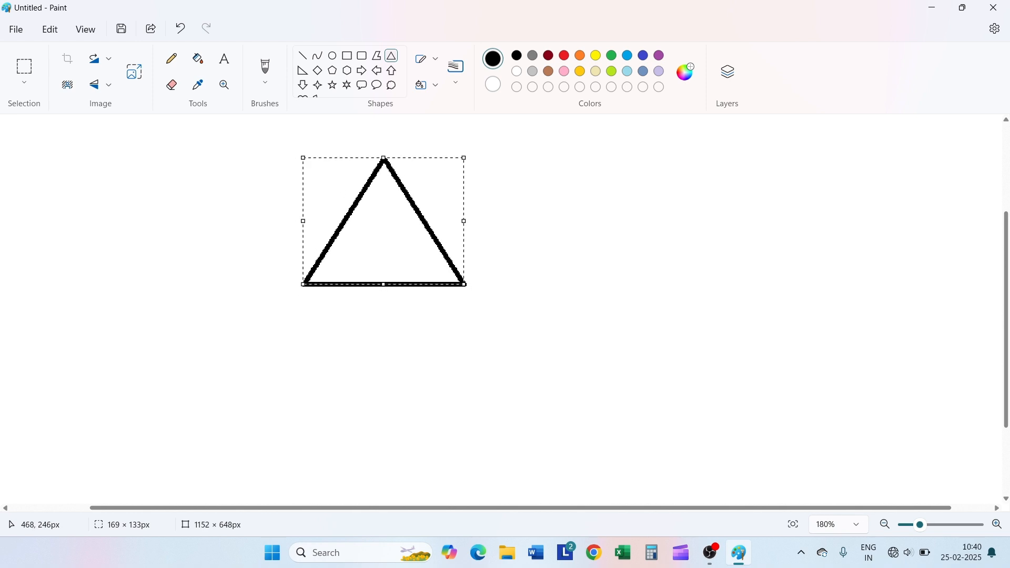
click(347, 55)
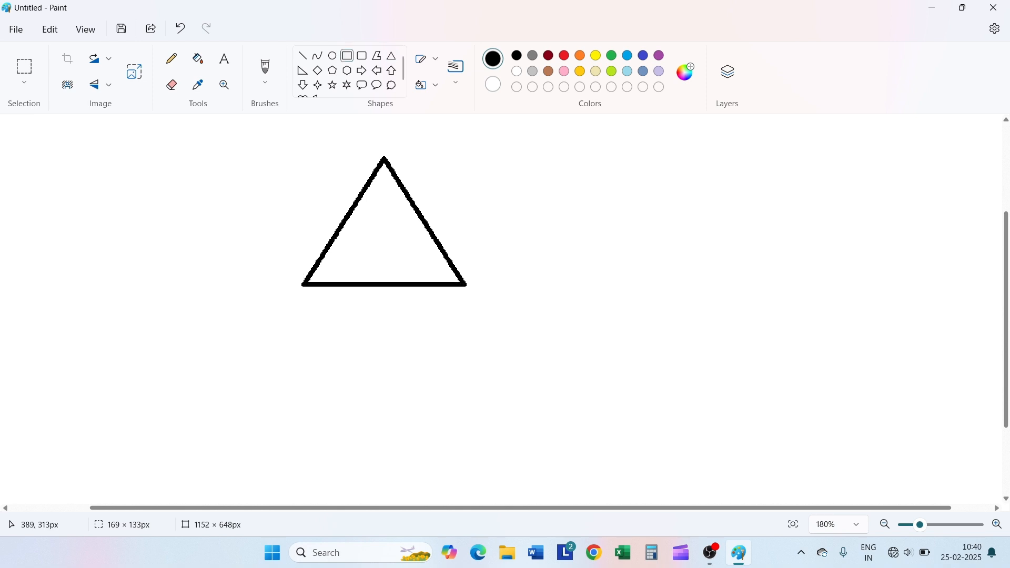
drag(304, 285, 467, 418)
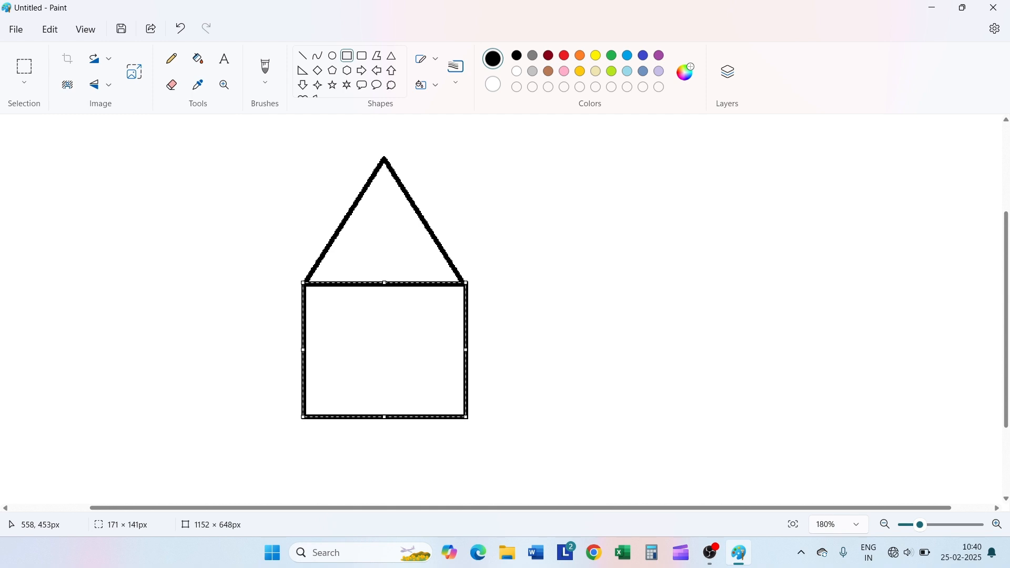
click(514, 324)
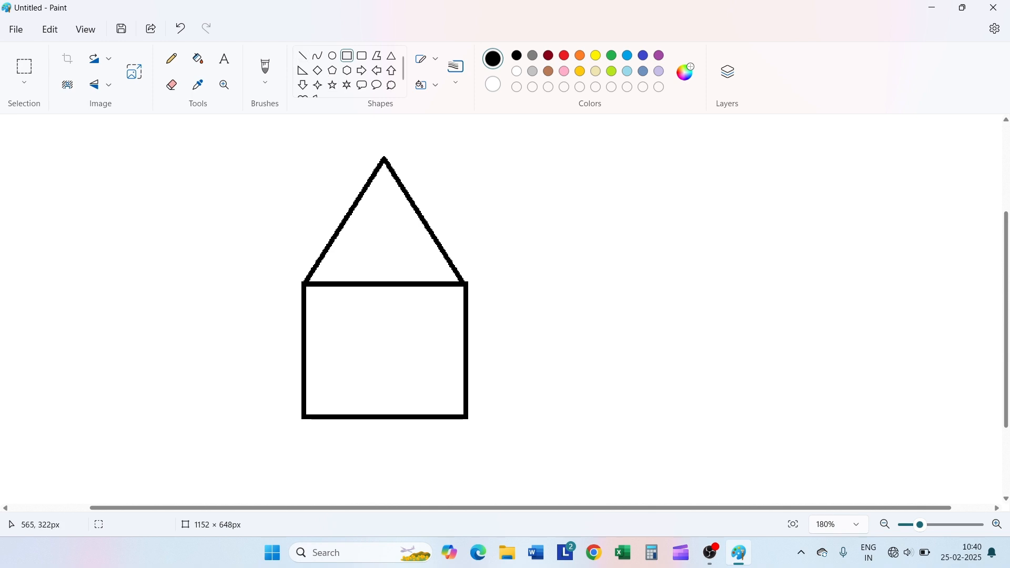
mouse_move(465, 284)
mouse_down()
mouse_move(636, 455)
mouse_move(680, 412)
mouse_move(733, 419)
mouse_up()
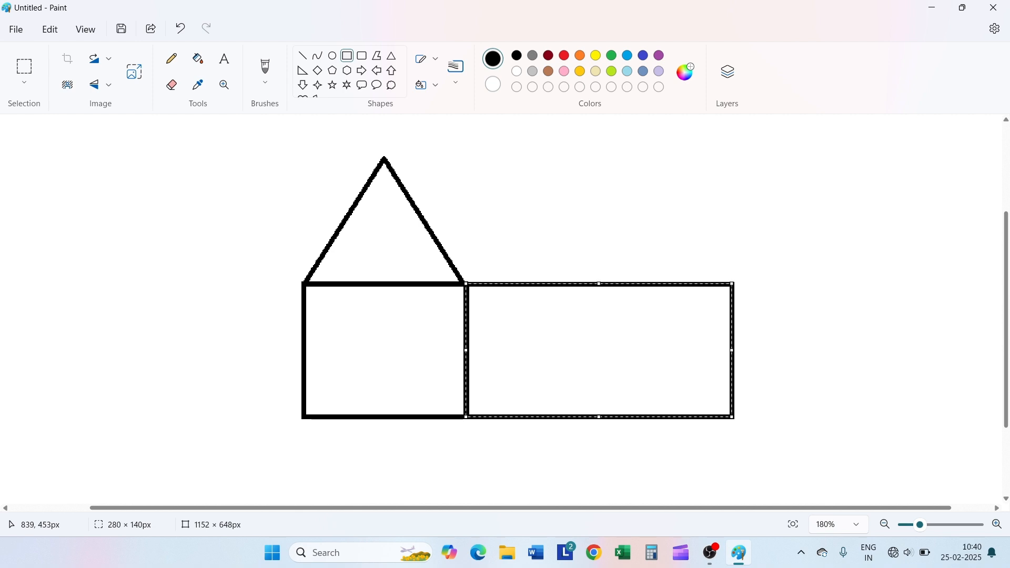
click(645, 237)
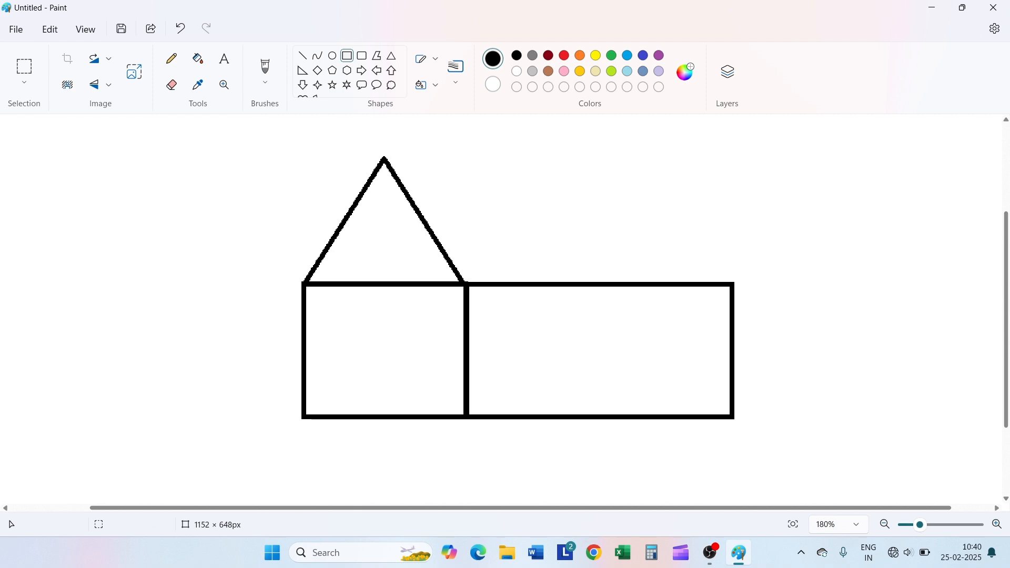
Draw a horizontal roof line about 374 px long from the triangle's apex and a vertical line joining it to the side wall's far corner
click(302, 55)
drag(383, 158, 423, 188)
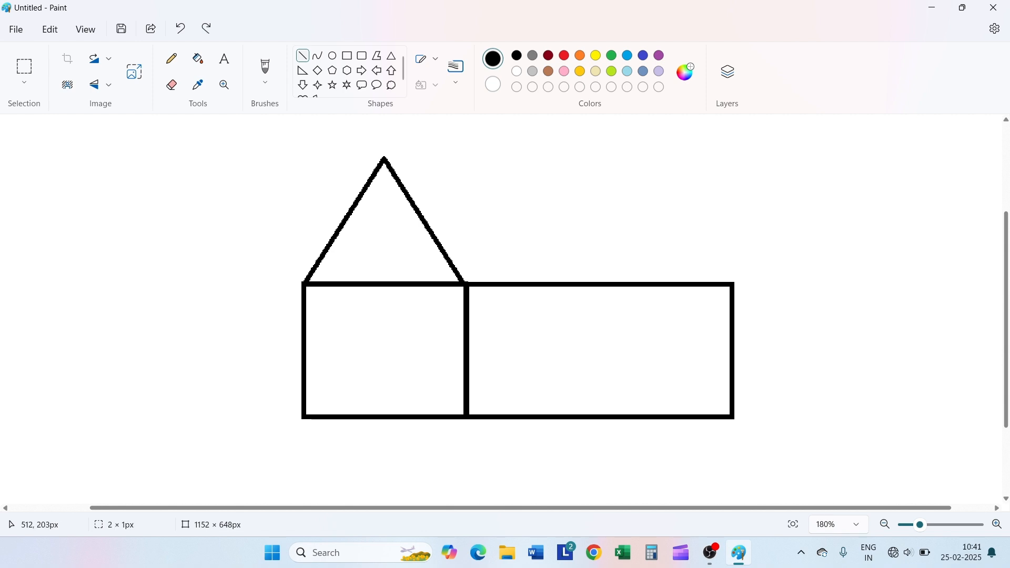
drag(383, 158, 741, 158)
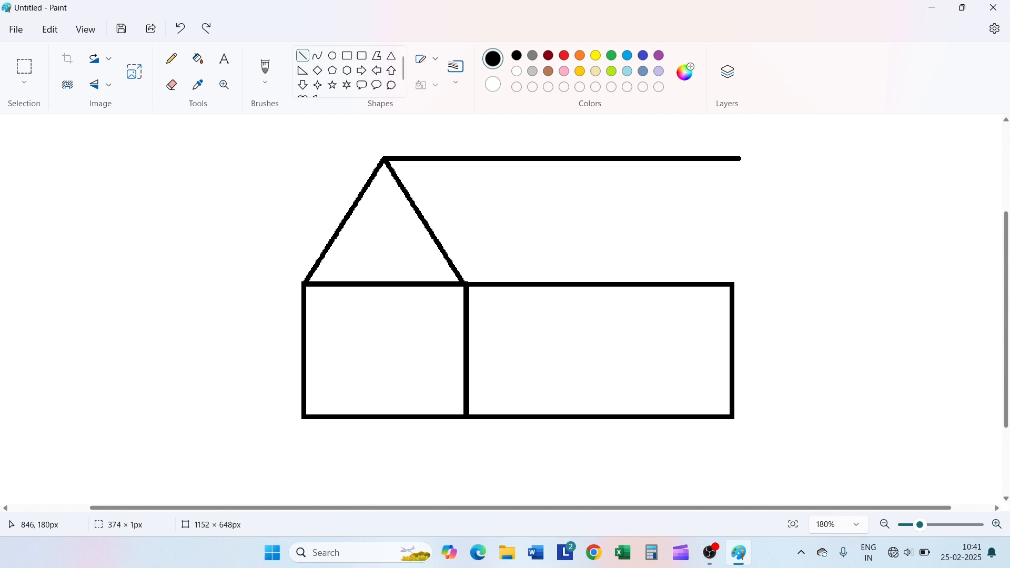
drag(740, 158, 741, 158)
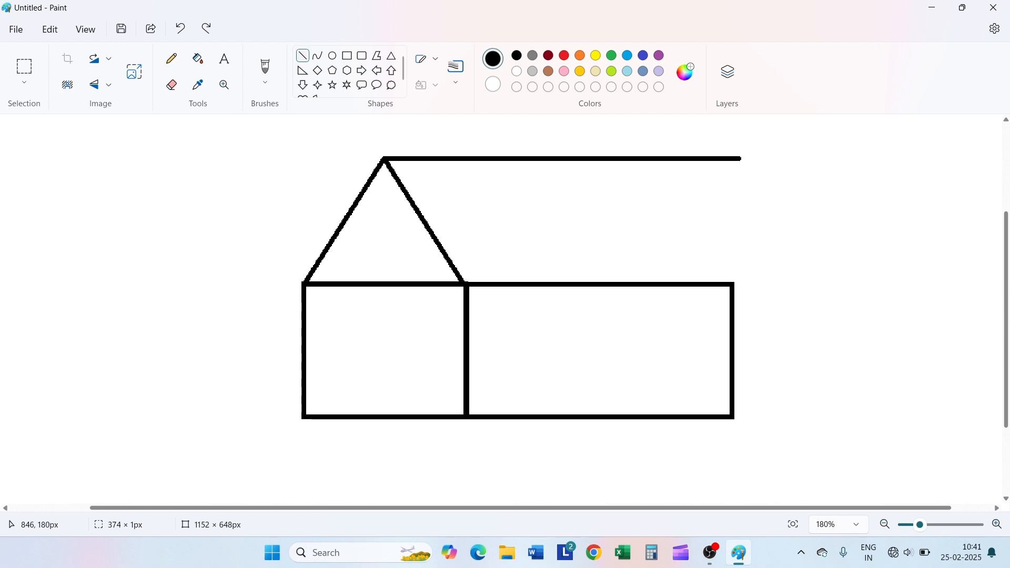
click(773, 208)
drag(731, 282, 731, 159)
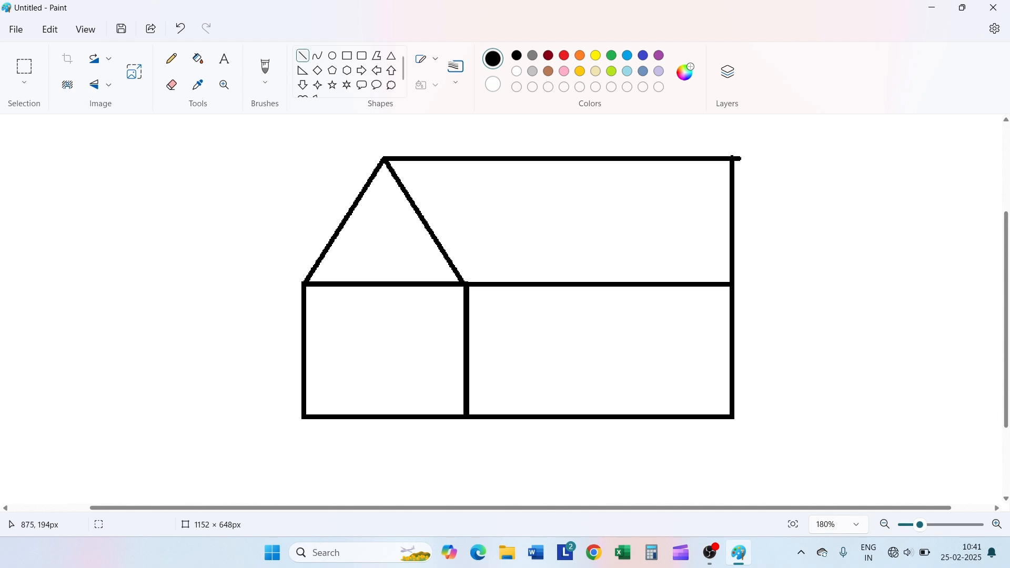
Erase the line ends that stick out past the roof's upper-right corner
click(198, 85)
click(171, 84)
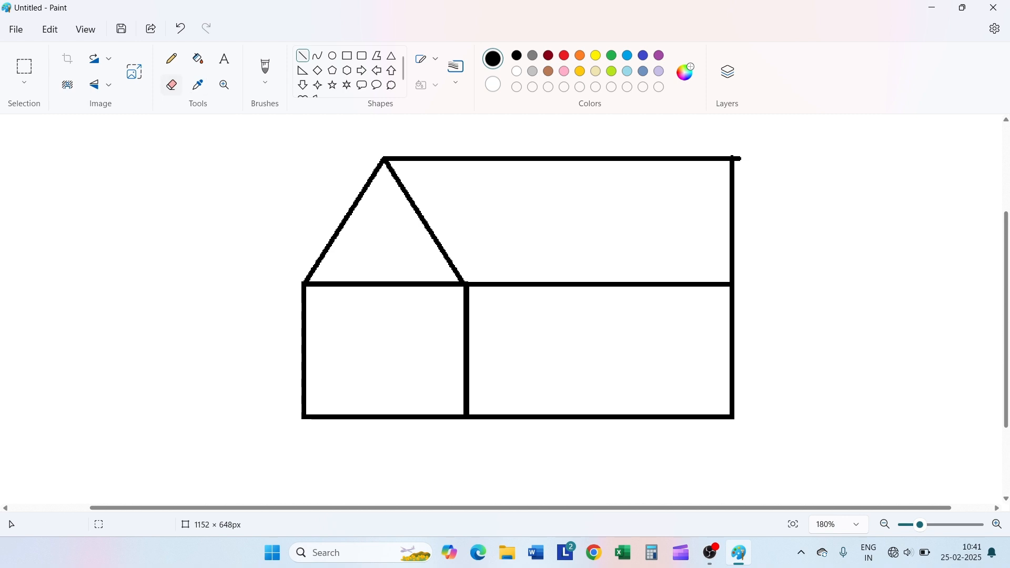
drag(739, 163, 738, 171)
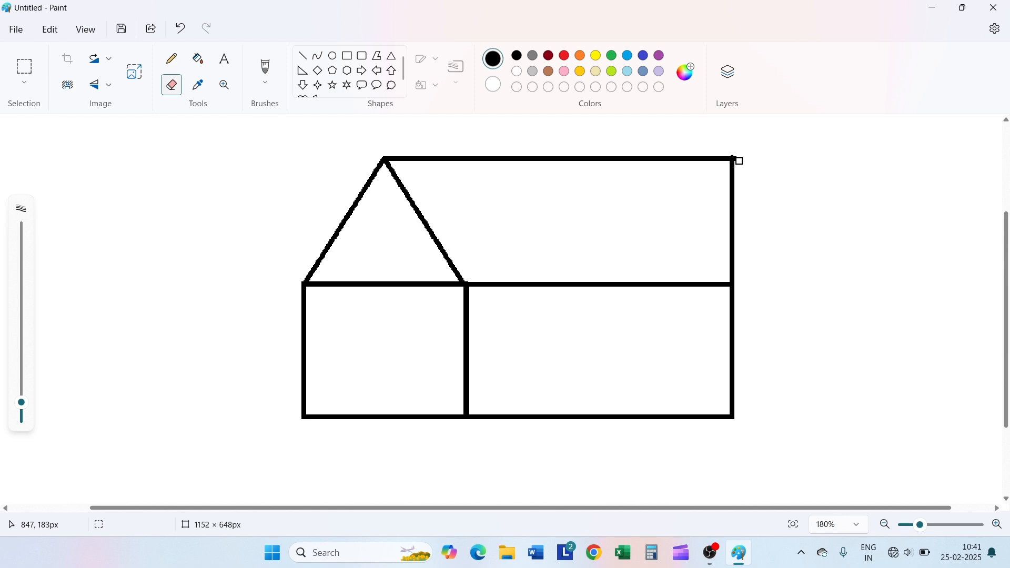
click(732, 154)
Draw a door about 63 × 104 px centred at the base of the front wall and add a small round knob near its right edge
click(347, 56)
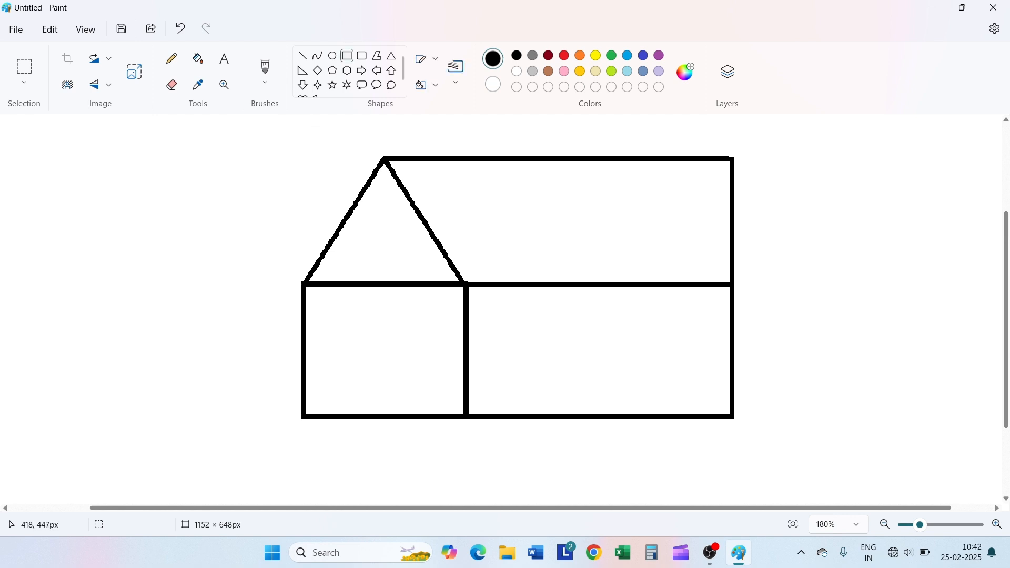
drag(332, 414, 389, 316)
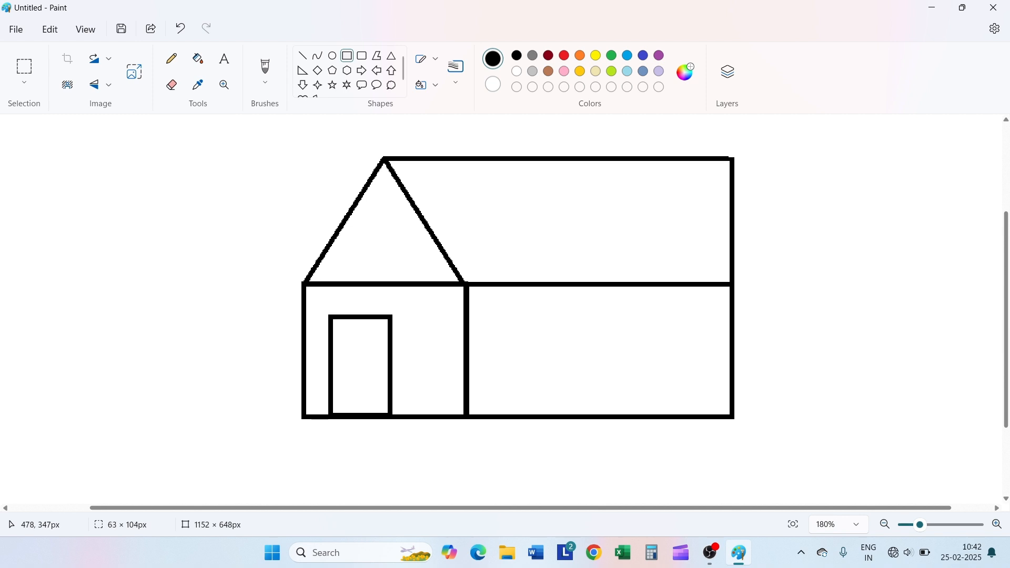
drag(389, 317, 389, 316)
drag(359, 362, 378, 373)
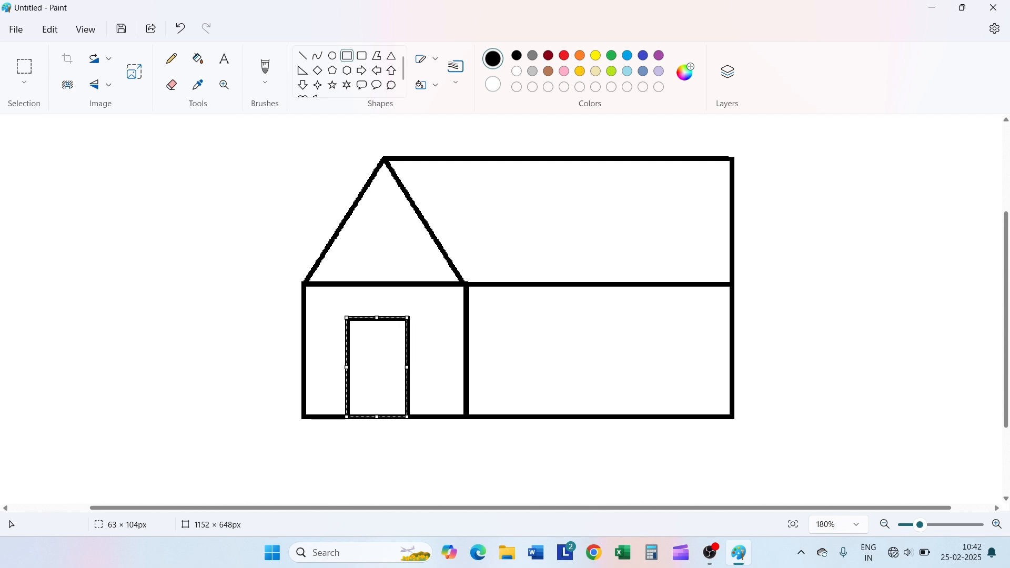
click(332, 56)
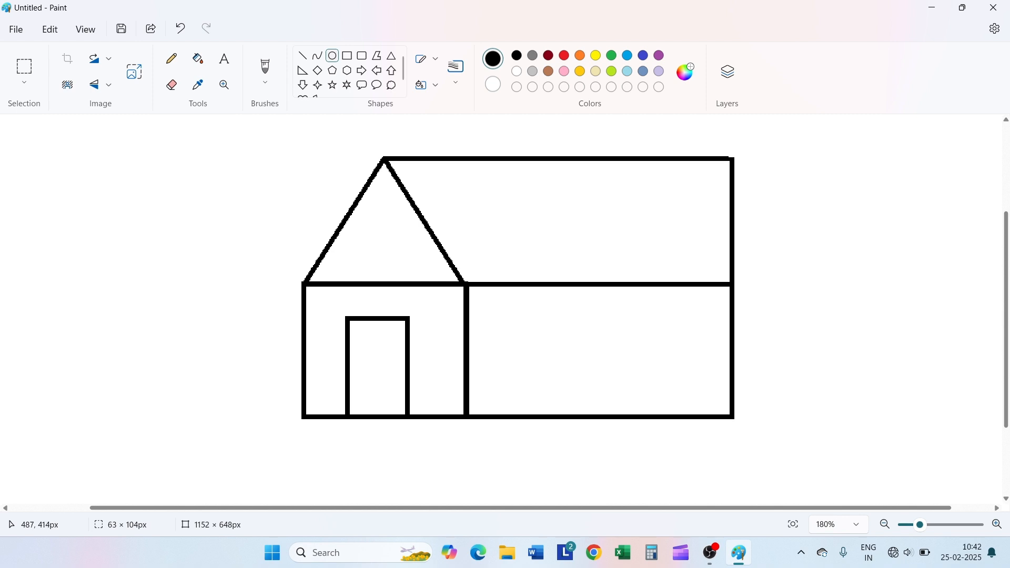
drag(391, 359, 403, 371)
Draw a window about 181 × 55 px on the side wall and split it into two panes with a vertical line
click(347, 55)
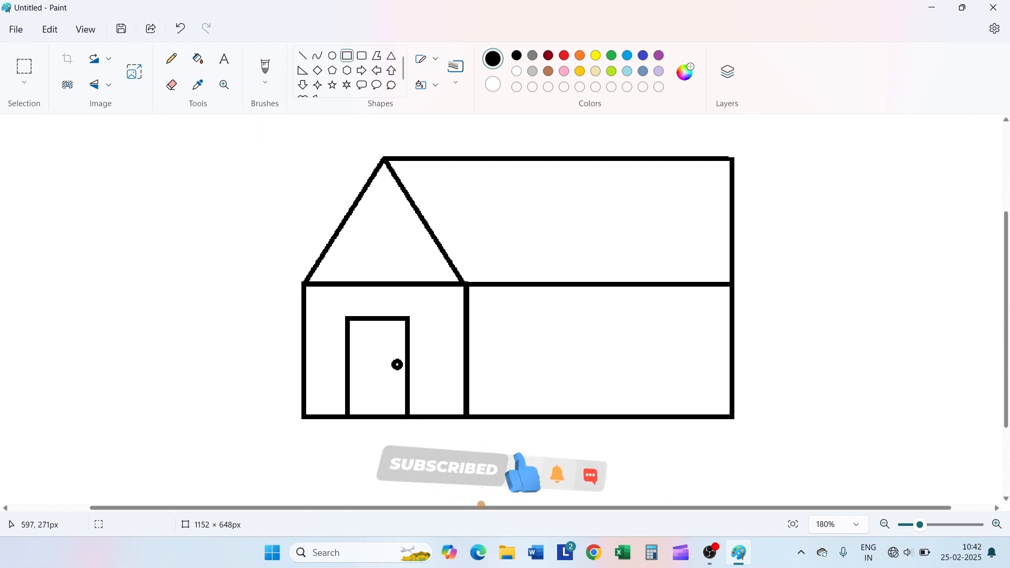
mouse_move(510, 324)
mouse_down()
mouse_move(548, 350)
mouse_move(655, 381)
mouse_move(682, 378)
mouse_up()
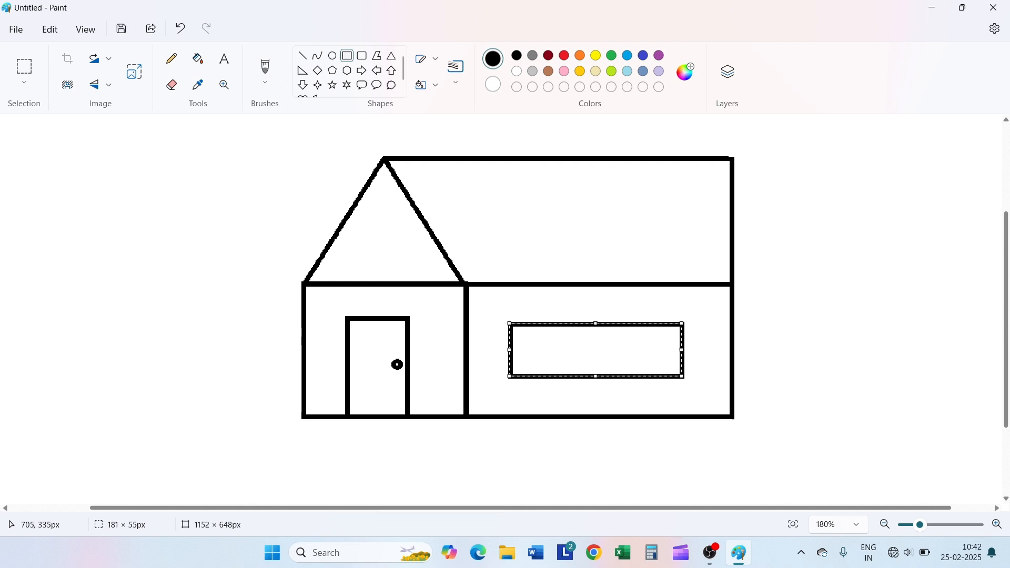
click(302, 55)
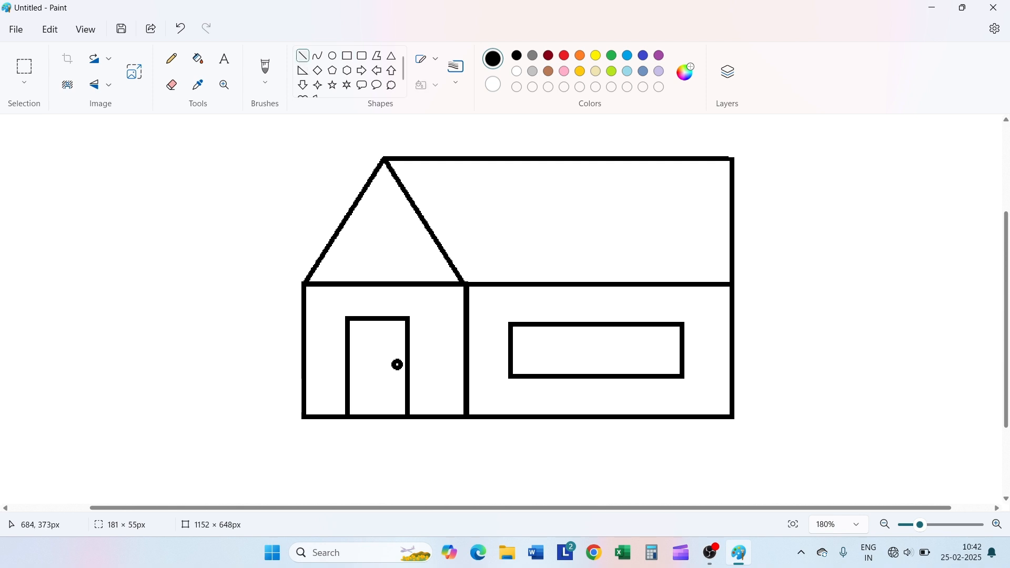
drag(593, 326, 591, 380)
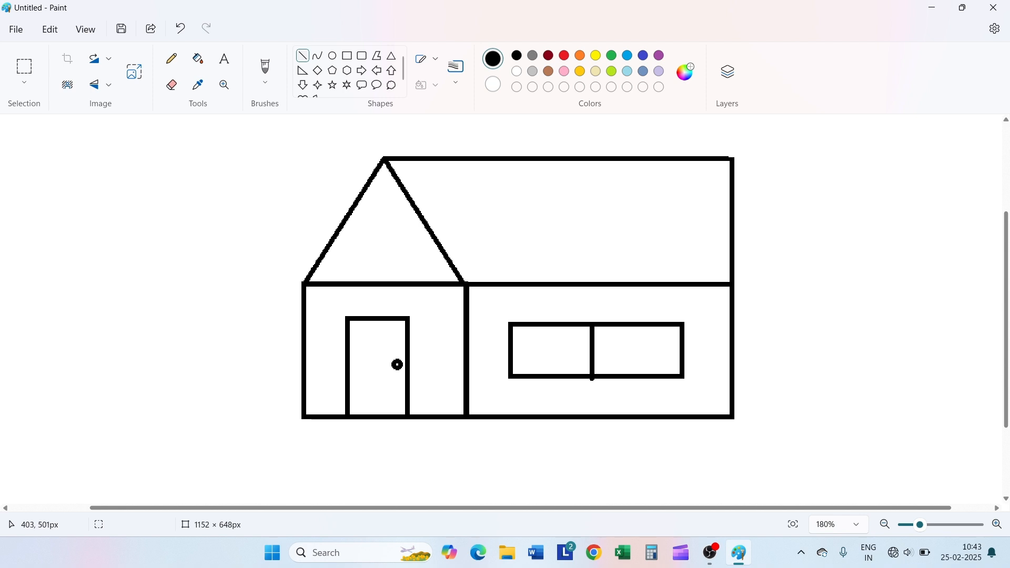
Draw a three-stroke grass tuft below the front wall using straight lines
drag(318, 461, 340, 481)
click(338, 480)
mouse_move(343, 455)
mouse_down()
mouse_move(343, 482)
mouse_move(370, 455)
mouse_move(368, 466)
mouse_up()
click(351, 476)
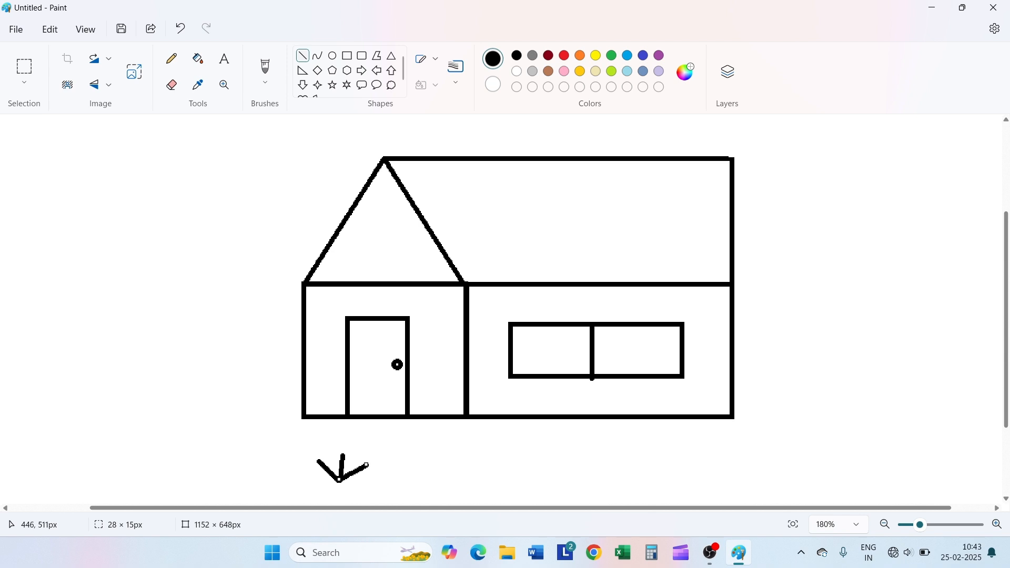
click(358, 478)
Draw a three-stroke grass tuft on the ground to the left of the house
mouse_move(195, 420)
mouse_down()
mouse_move(227, 456)
mouse_move(214, 448)
mouse_up()
drag(206, 406, 214, 440)
key(Escape)
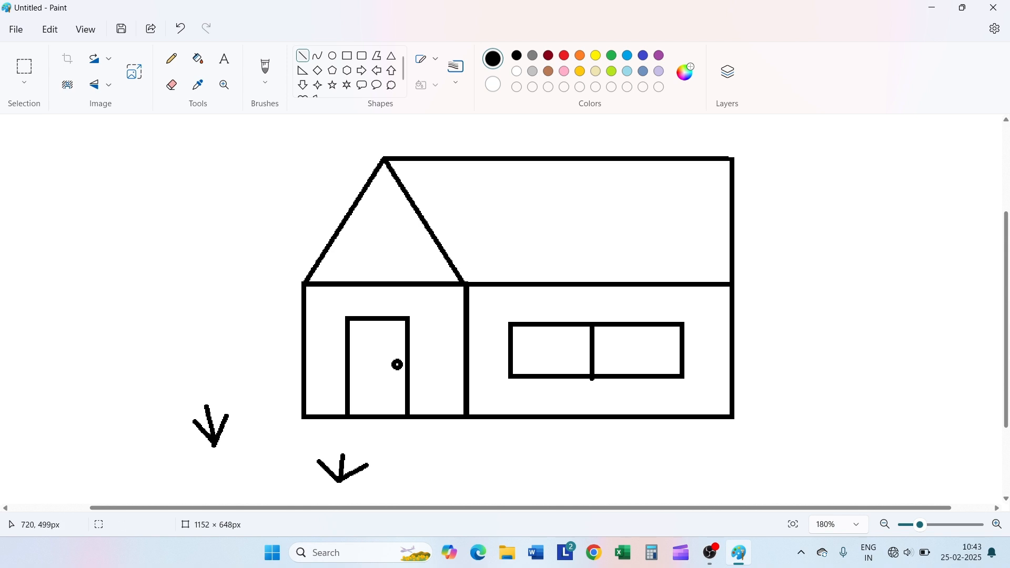
Draw a three-stroke grass tuft below the side wall and the left stroke of another to the right of the house
drag(672, 453, 693, 484)
drag(693, 484, 696, 448)
click(722, 472)
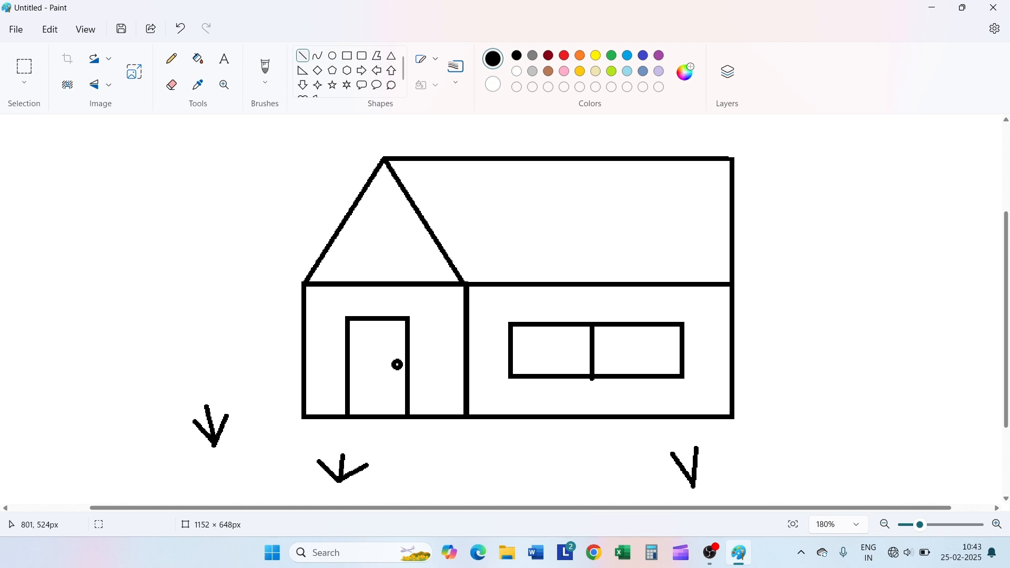
drag(692, 482, 724, 451)
click(746, 448)
drag(792, 390, 826, 439)
click(833, 414)
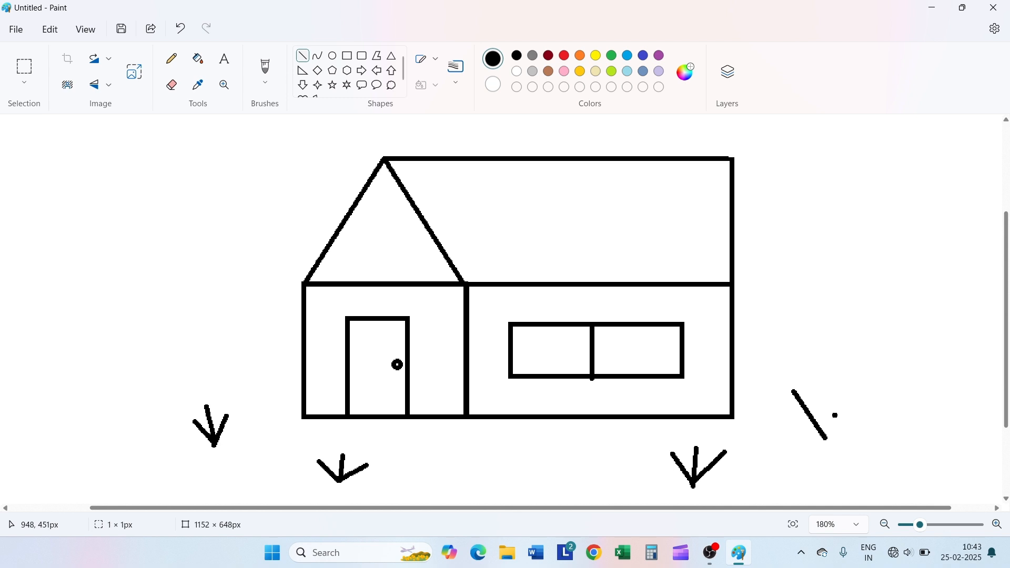
drag(832, 398, 824, 442)
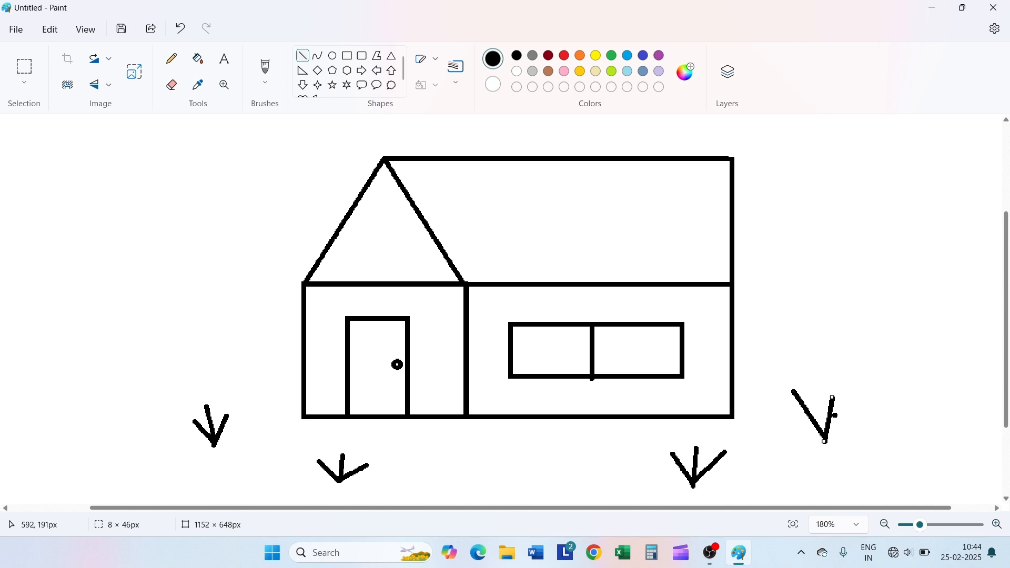
click(180, 29)
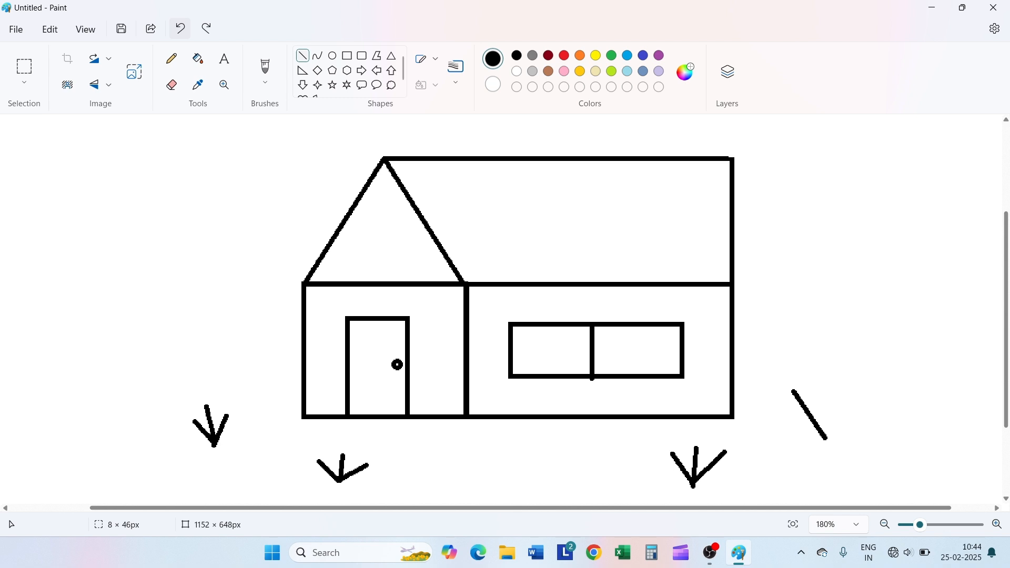
Complete the grass tuft to the right of the house with a right and a middle stroke meeting at its base
drag(838, 395, 825, 441)
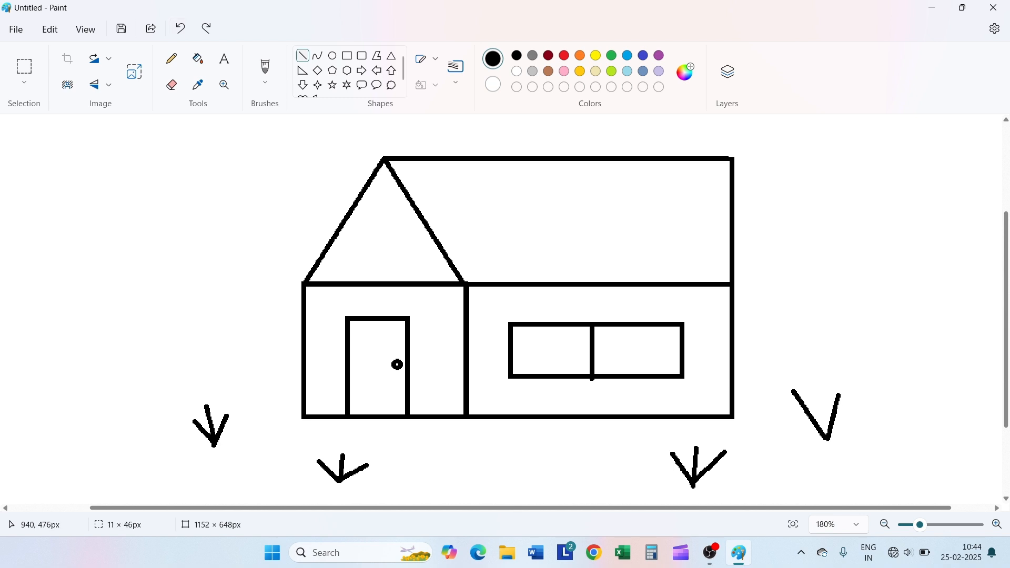
drag(816, 388, 826, 441)
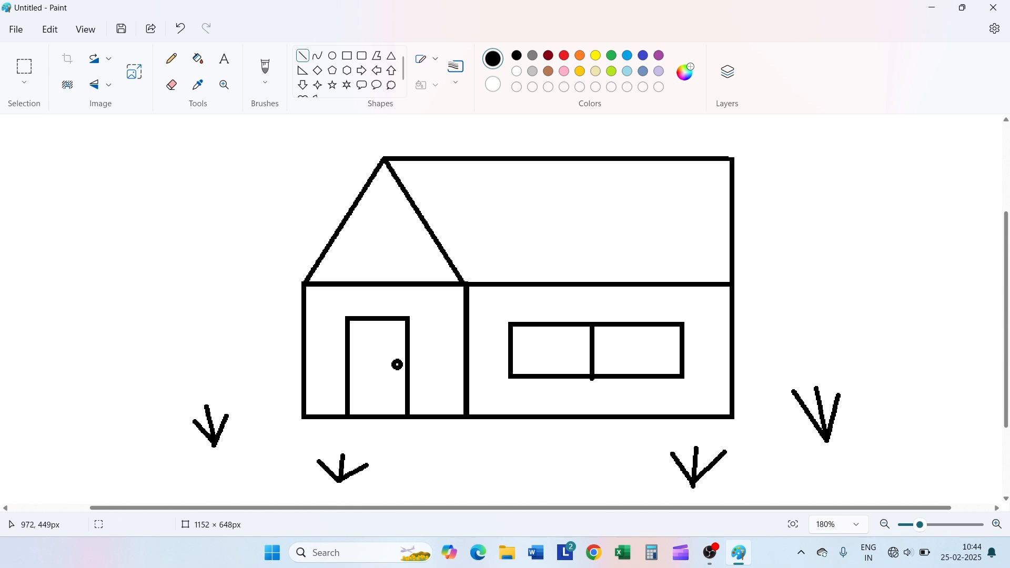
Fill the triangular gable with red and the front wall around the door with yellow
click(197, 59)
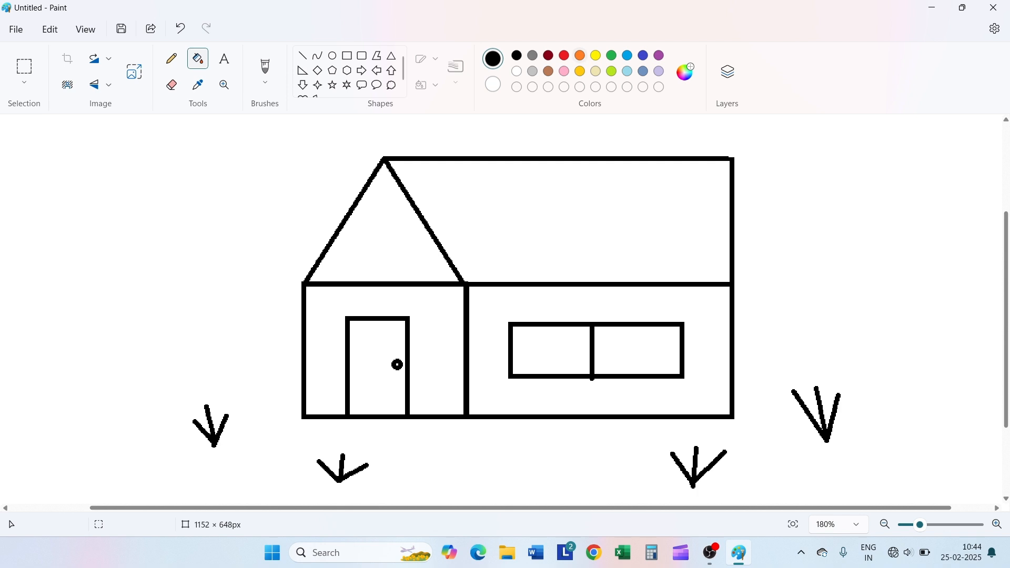
click(564, 55)
click(363, 216)
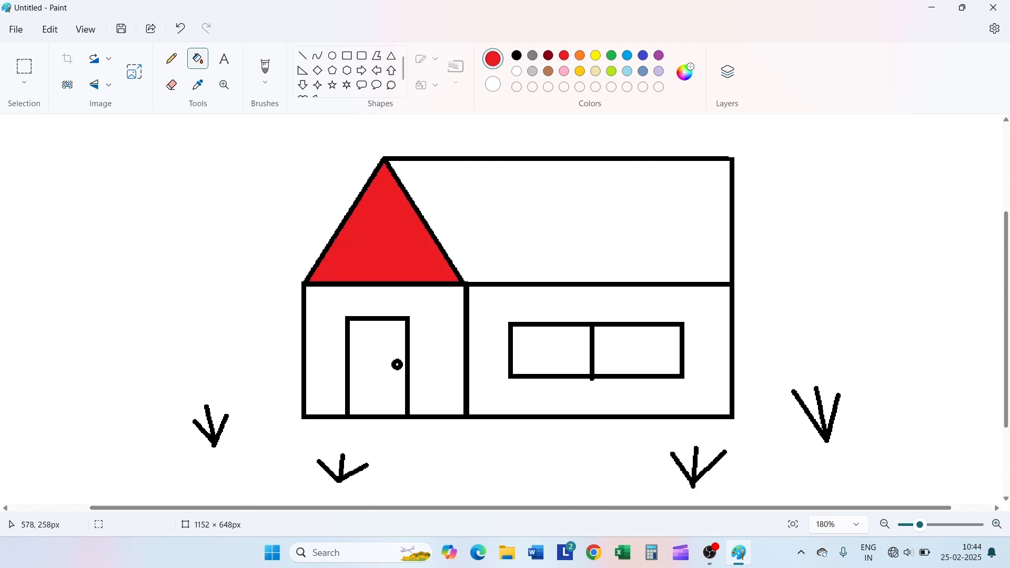
click(595, 55)
click(431, 305)
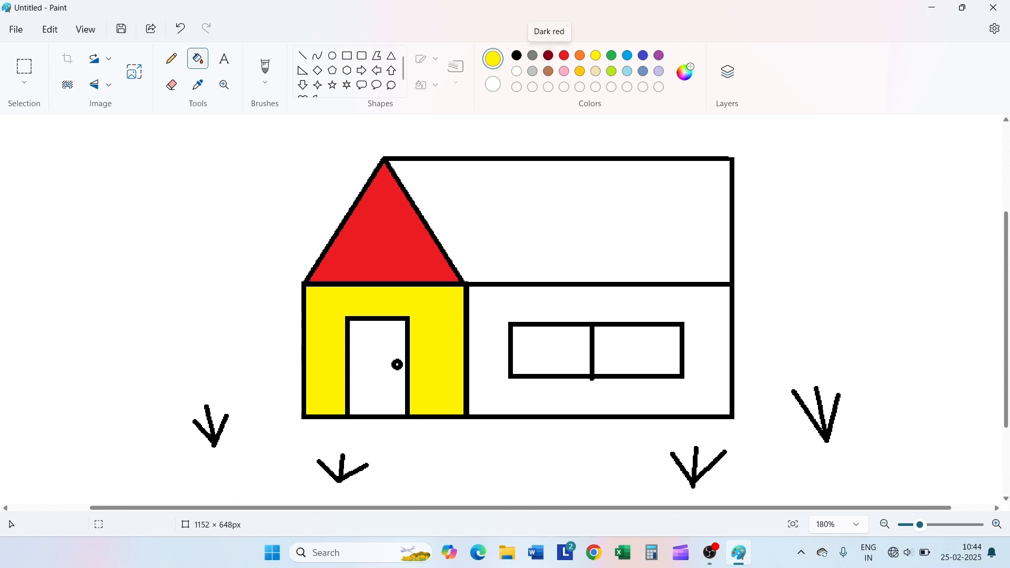
Fill the door with dark red and the large roof section with brown
click(548, 56)
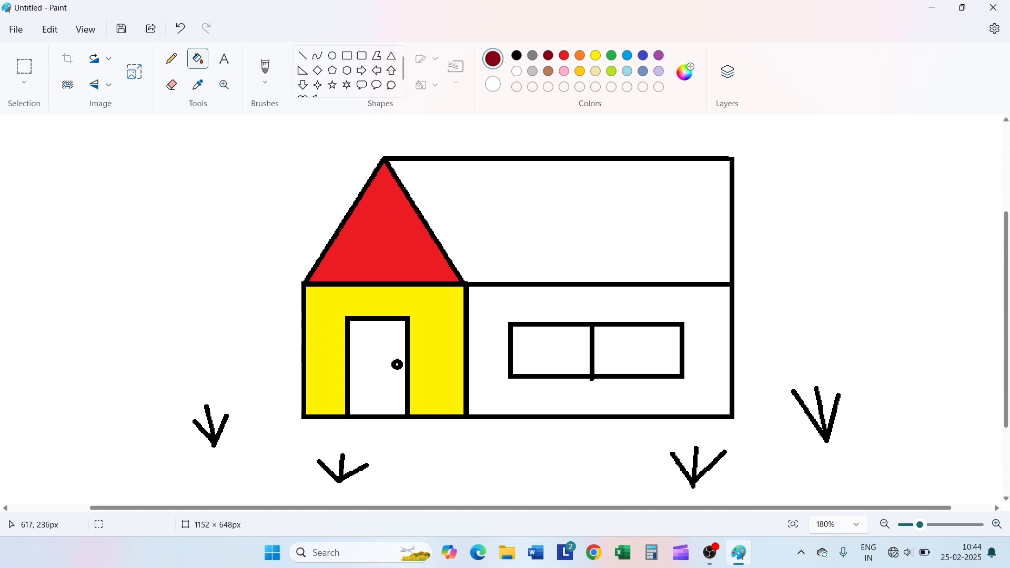
click(378, 363)
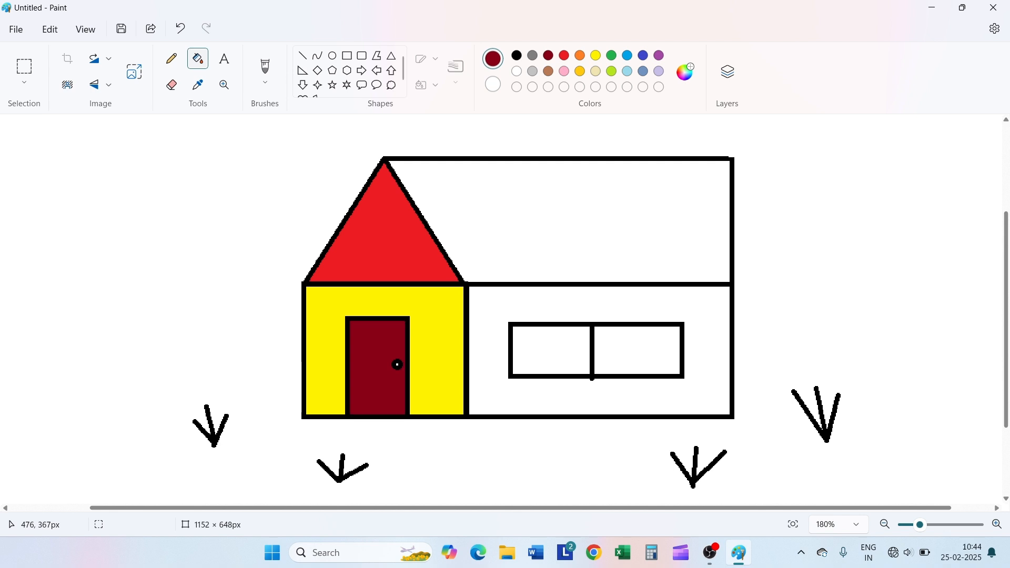
click(547, 71)
click(526, 175)
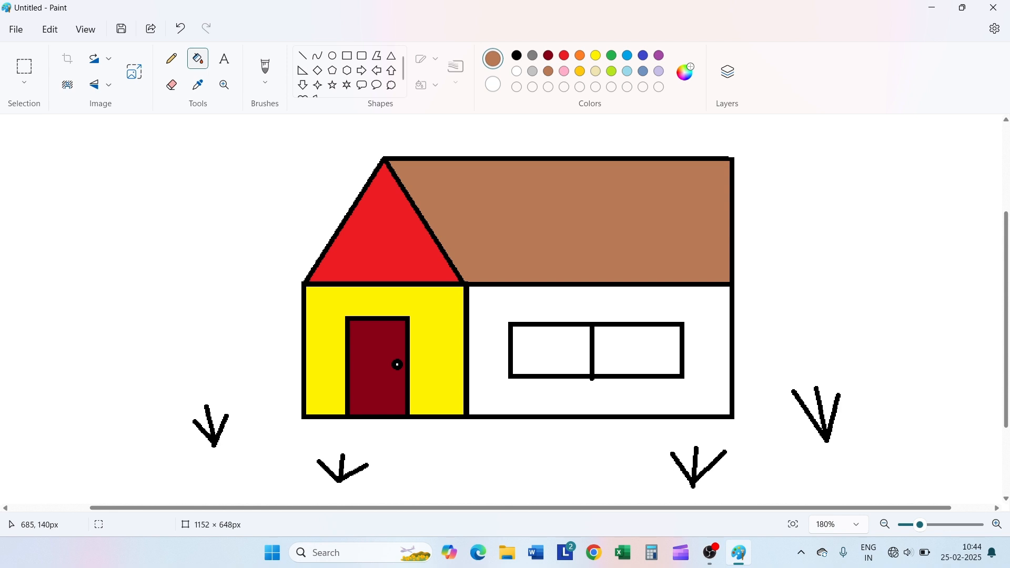
Fill the side wall with orange and both window panes with light blue
click(580, 55)
click(473, 290)
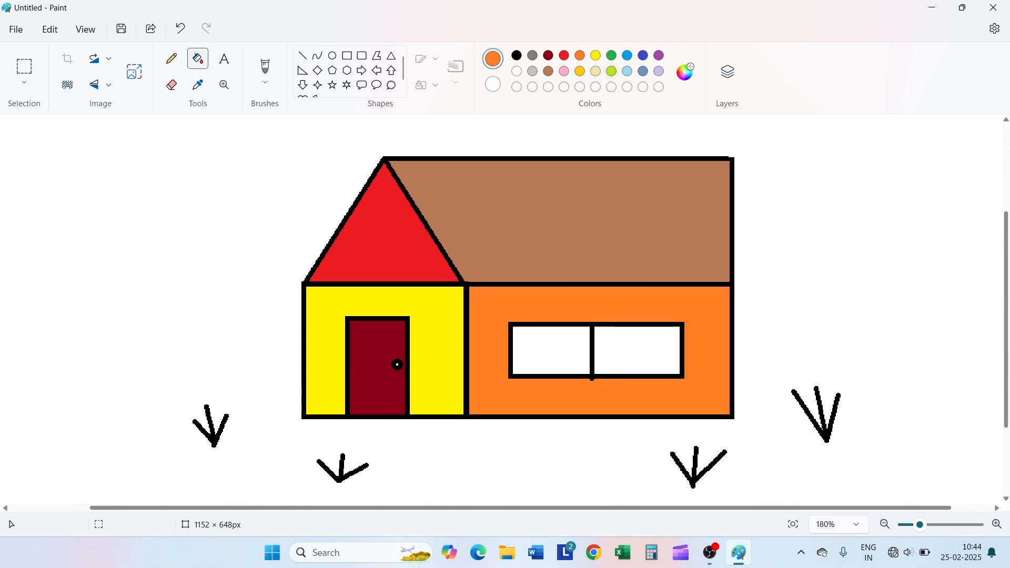
click(627, 71)
click(535, 334)
click(601, 342)
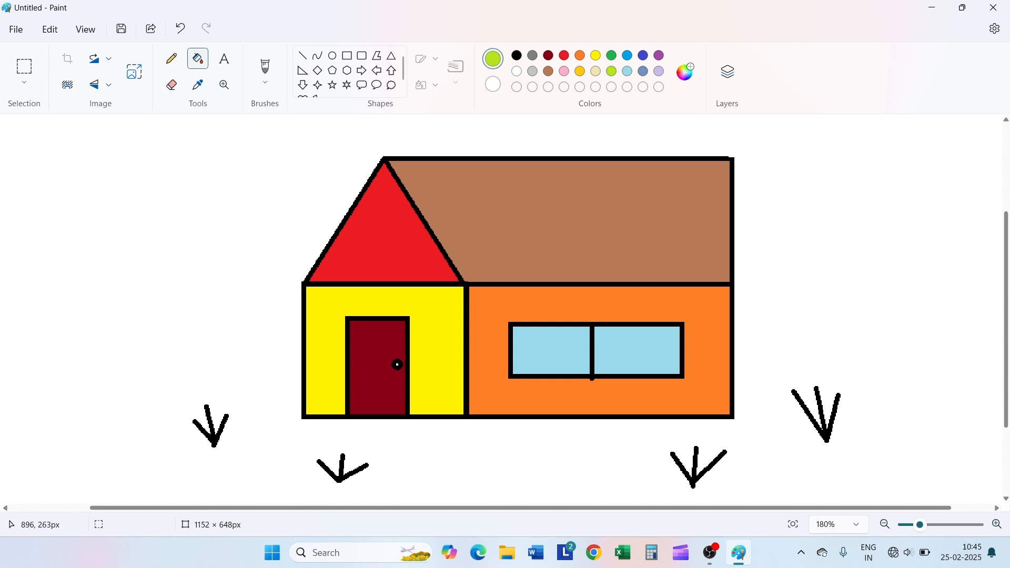
Fill the background around the house with lime green and set the active color to black
click(756, 217)
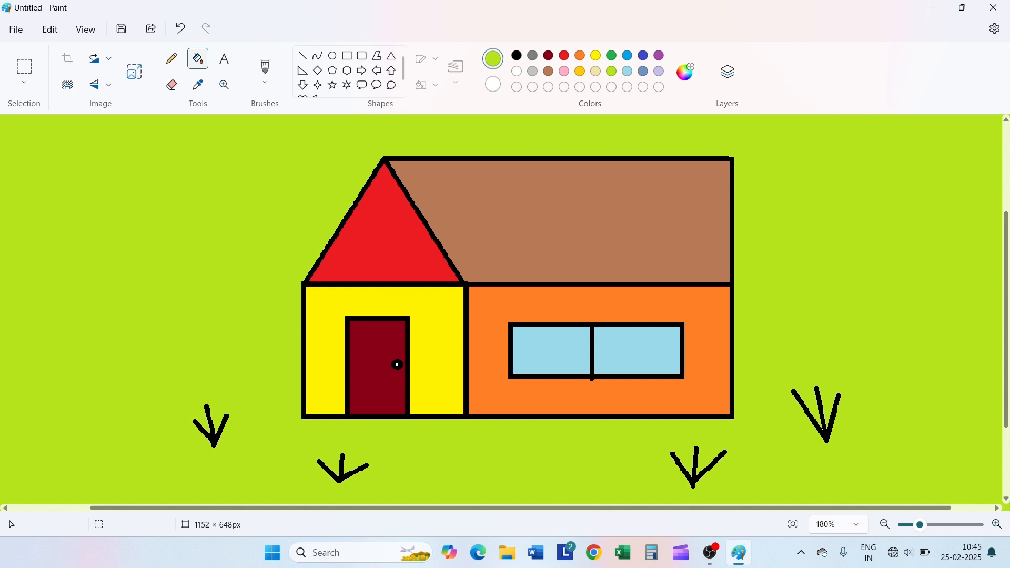
click(517, 55)
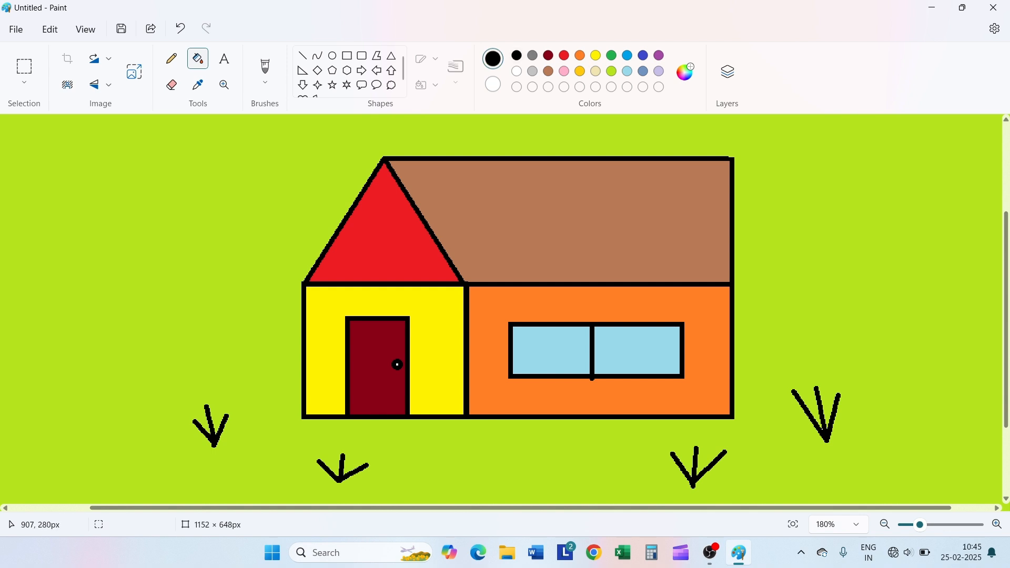